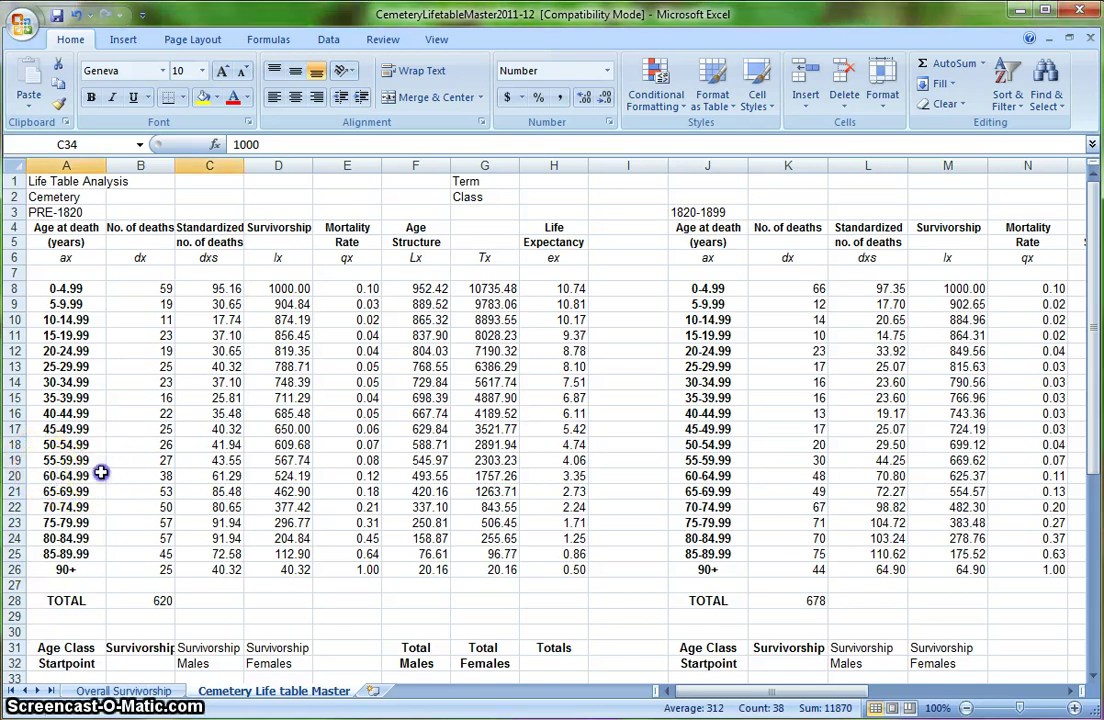
Step: Bring the survivorship table in rows 31–53 into view and clear the selection by clicking A33
scroll(85, 485, down, 8)
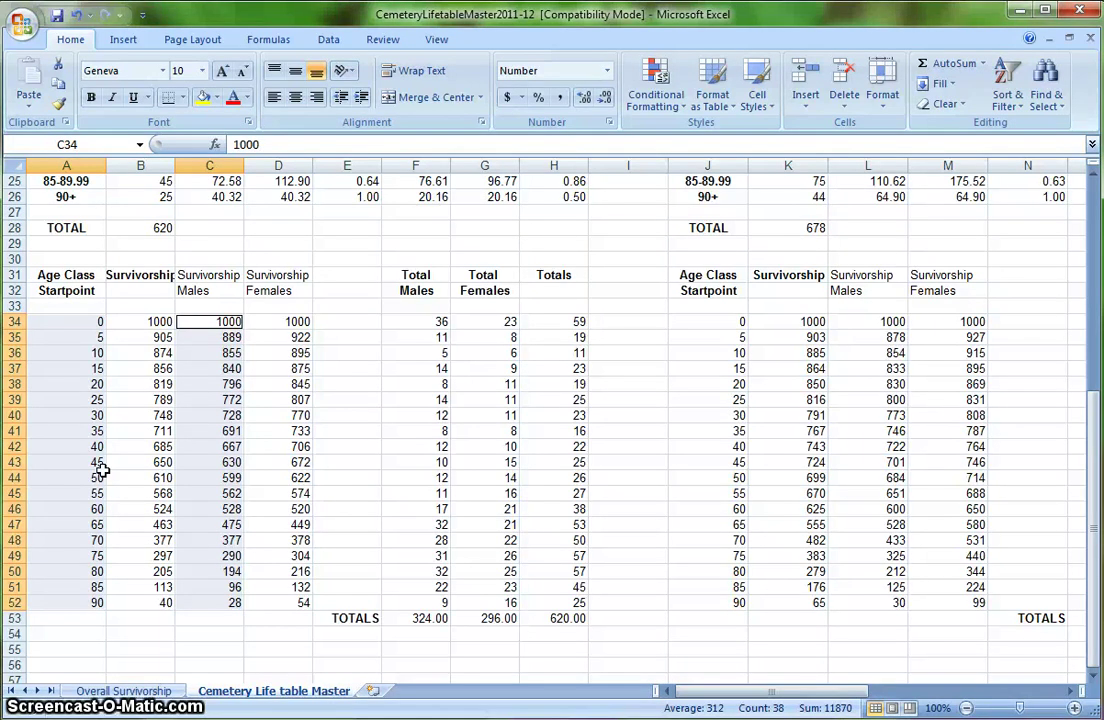
click(64, 309)
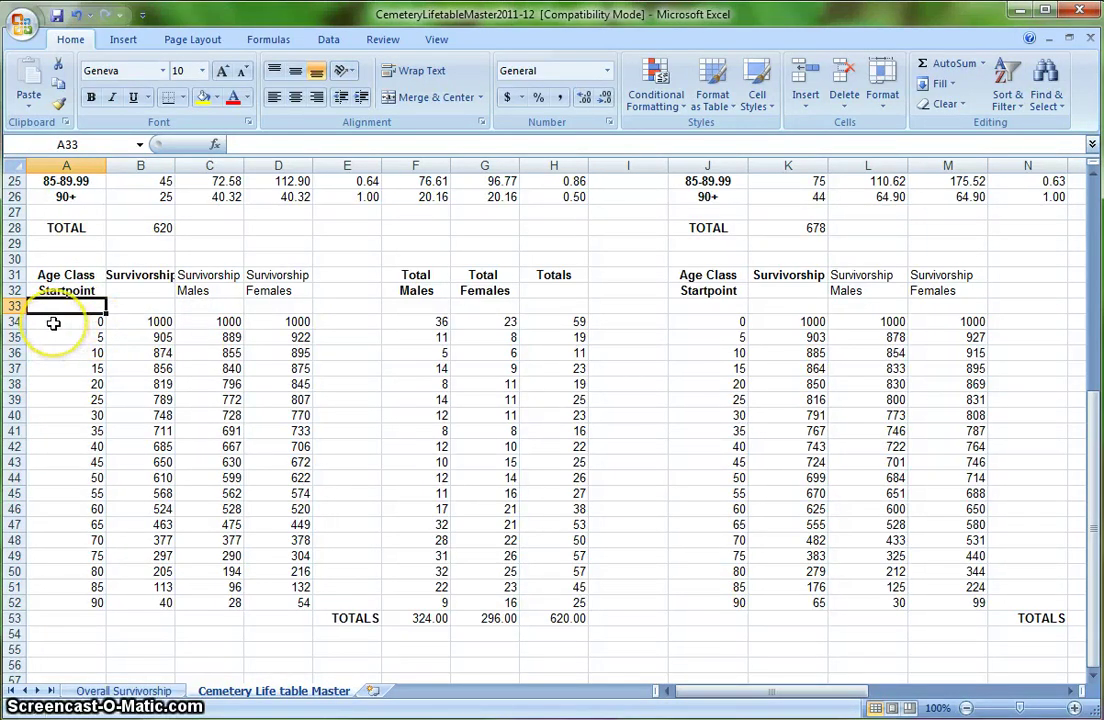
Step: Select age class start points A34:A52 together with male survivorship C34:C52
drag(53, 323, 50, 607)
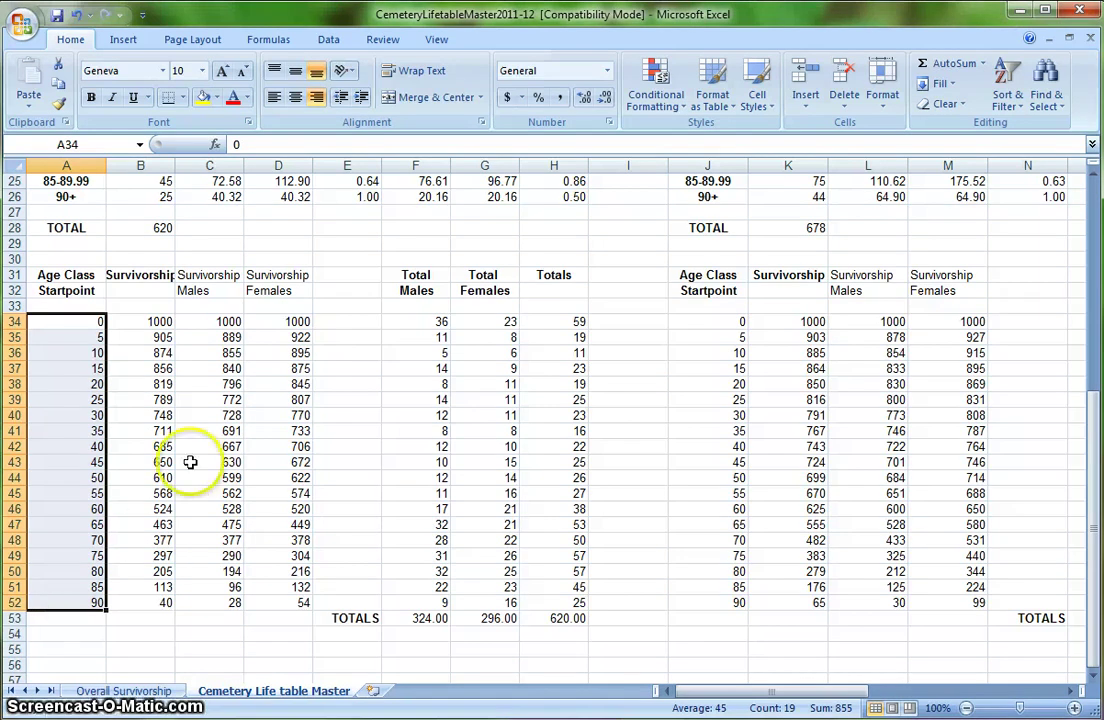
ctrl+click(219, 321)
drag(219, 321, 213, 606)
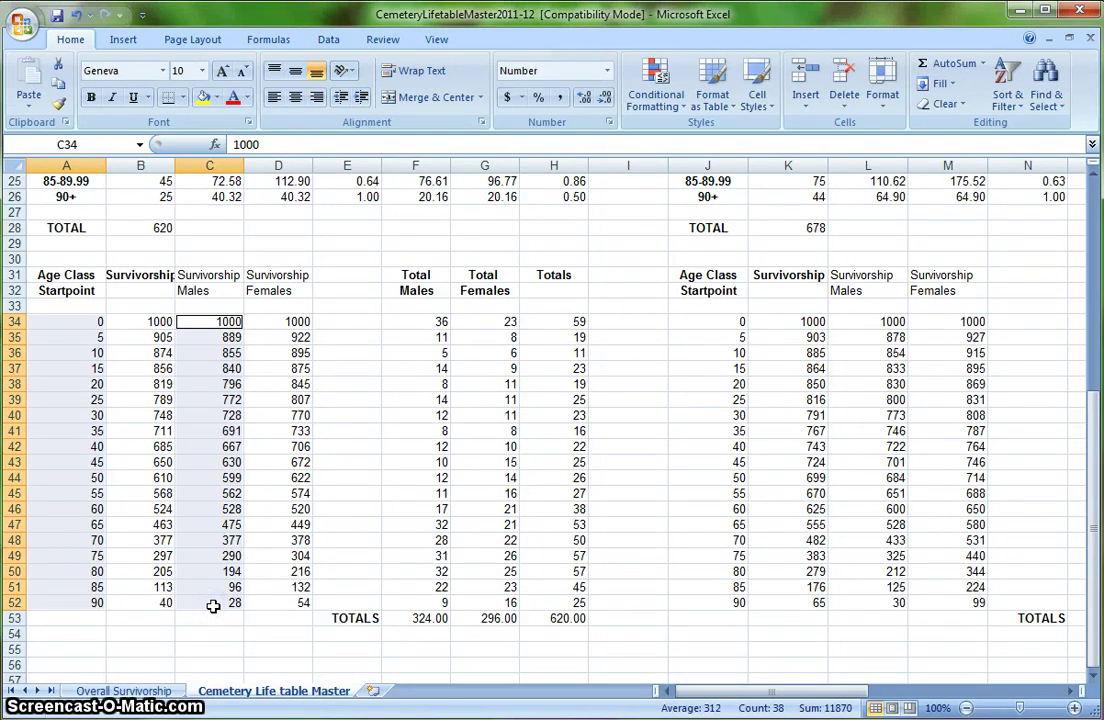
Step: Insert a Scatter with Straight Lines and Markers chart from the selected male data
click(132, 41)
click(495, 85)
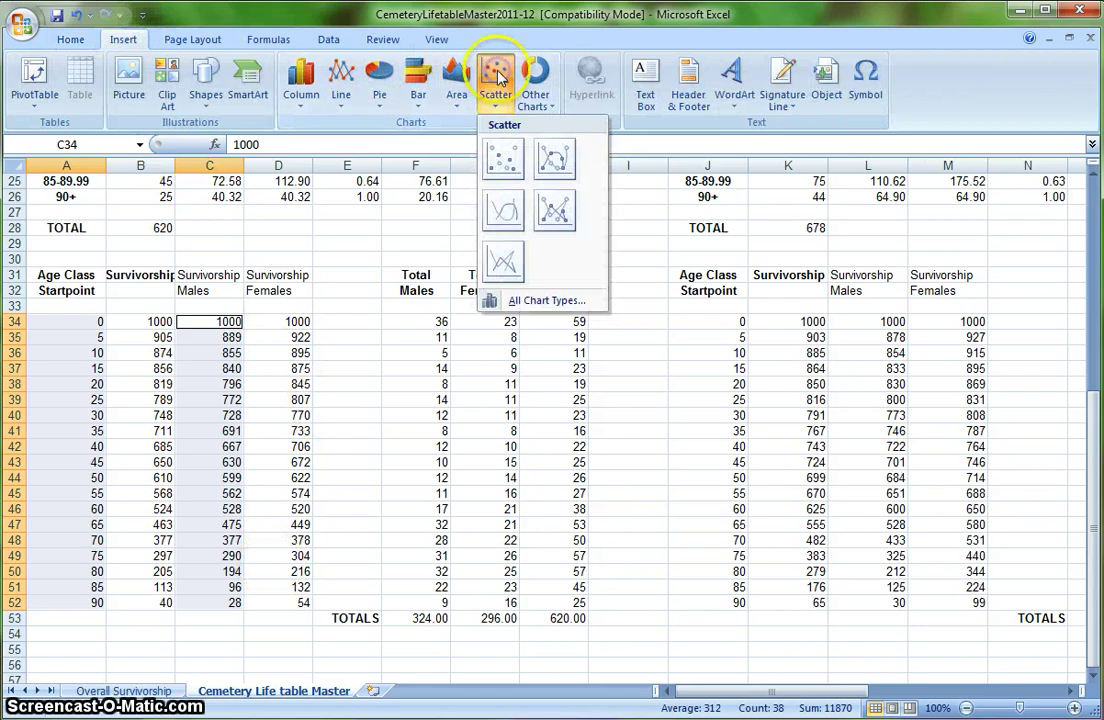
click(572, 221)
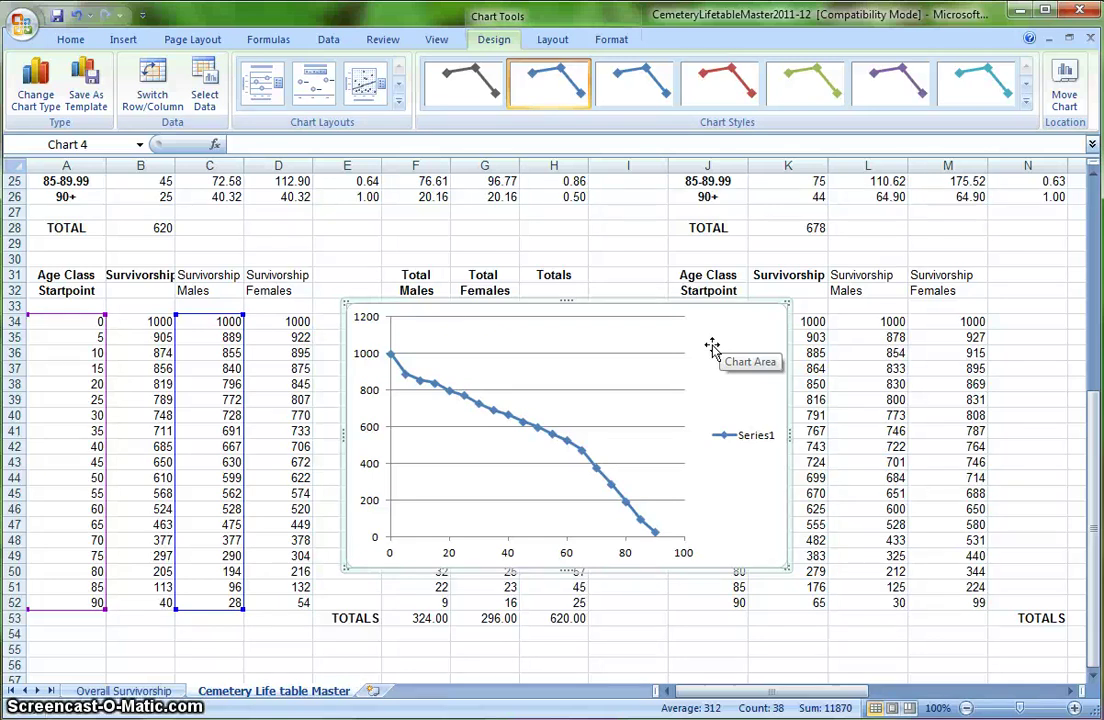
Step: Rename the chart's Series1 to 'Males' via Select Data
right_click(712, 346)
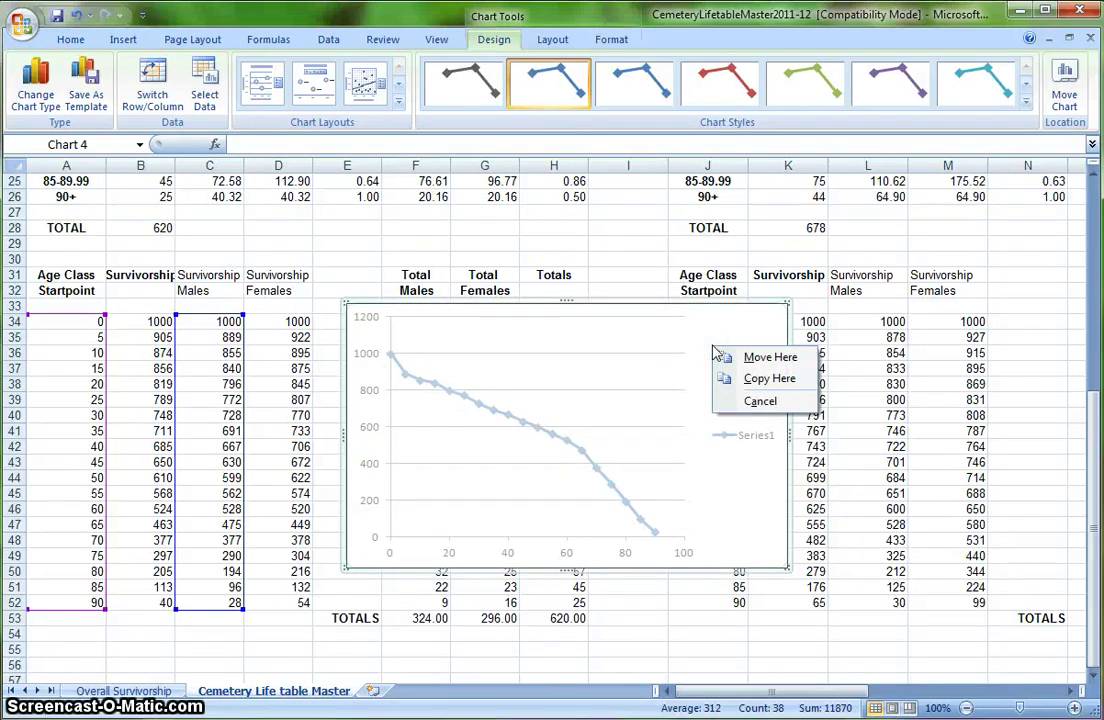
click(710, 334)
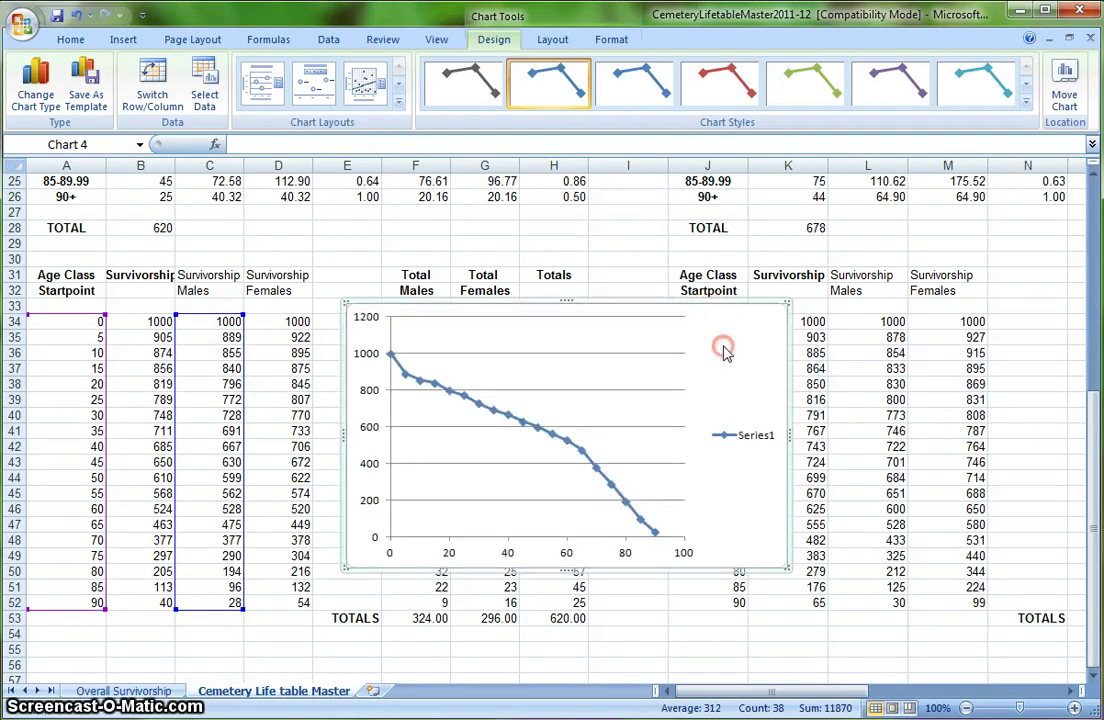
right_click(723, 346)
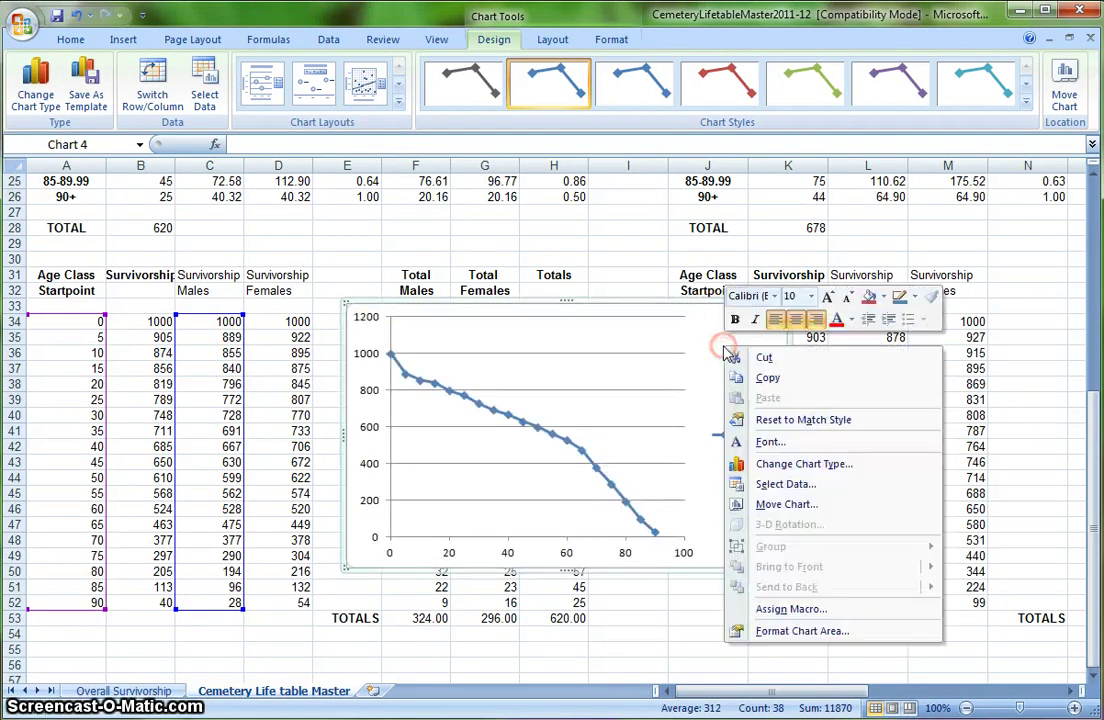
click(786, 485)
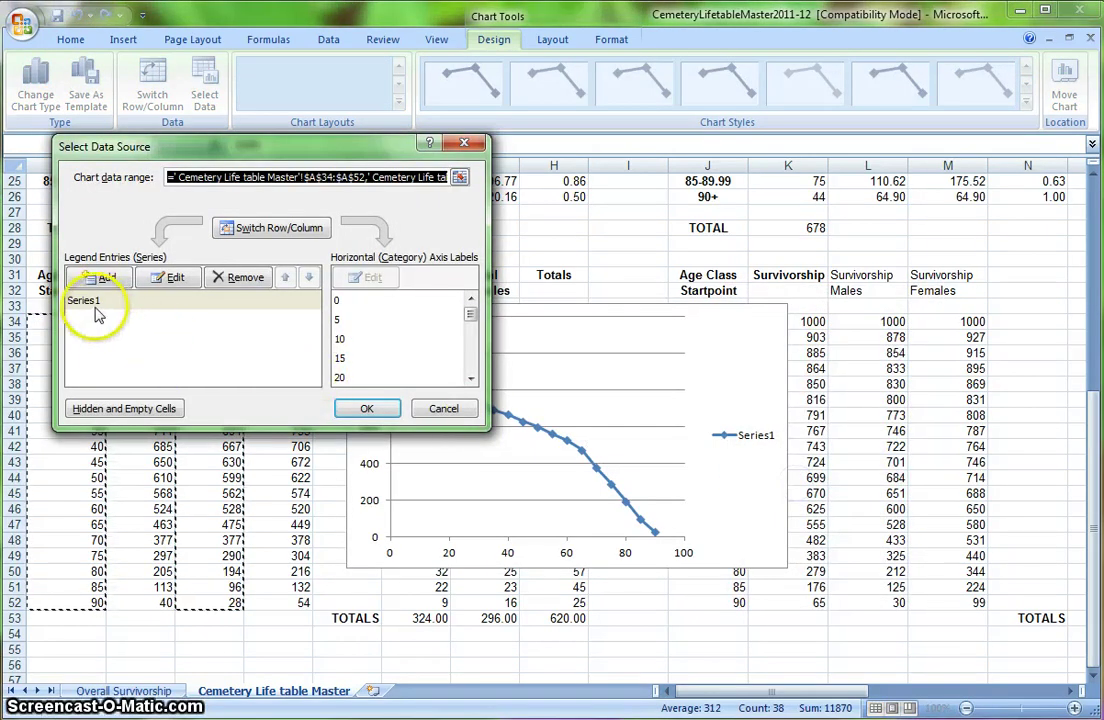
click(86, 302)
click(170, 278)
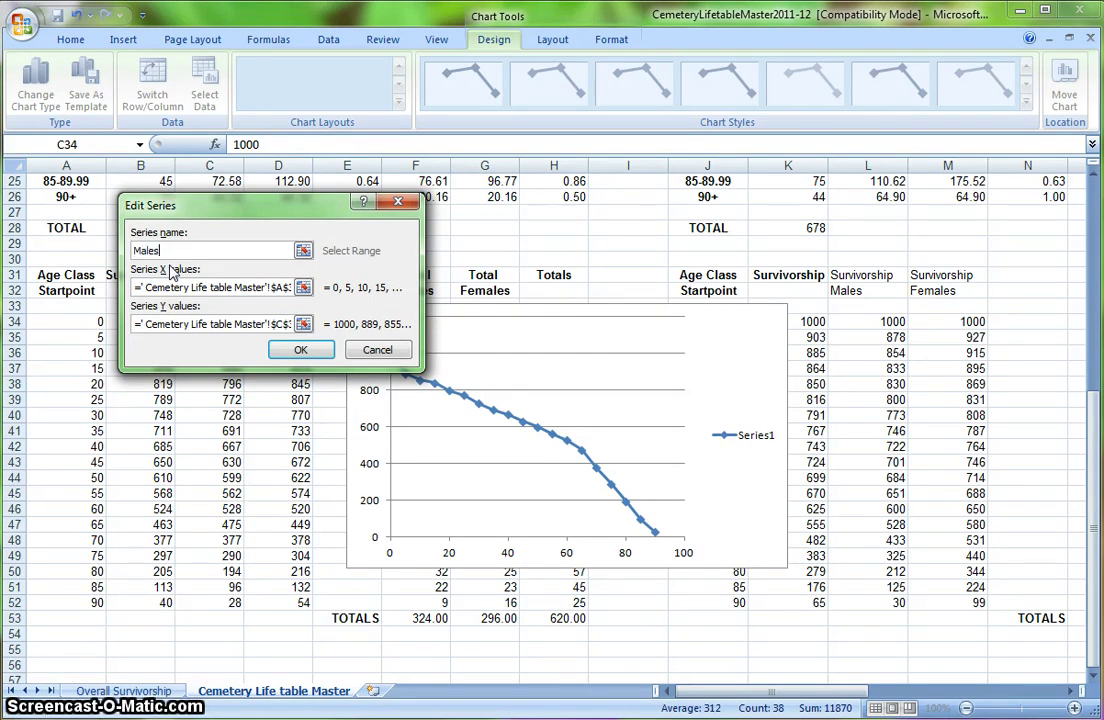
key(Return)
click(190, 277)
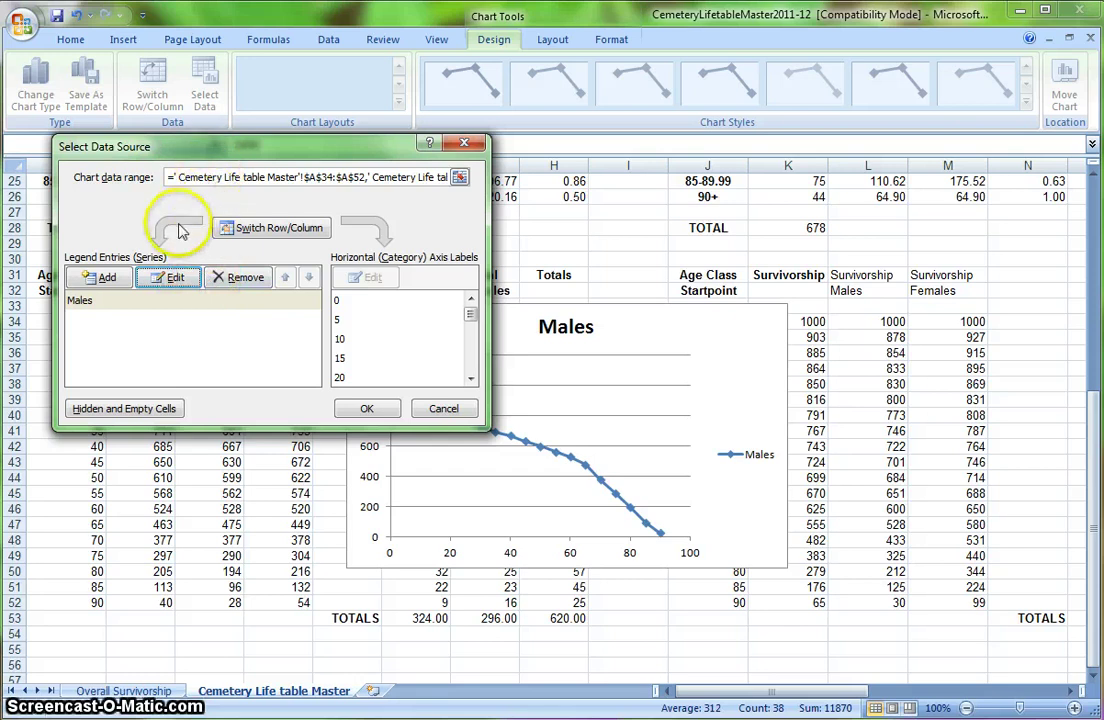
Step: Add a new chart series named 'Females'
click(91, 277)
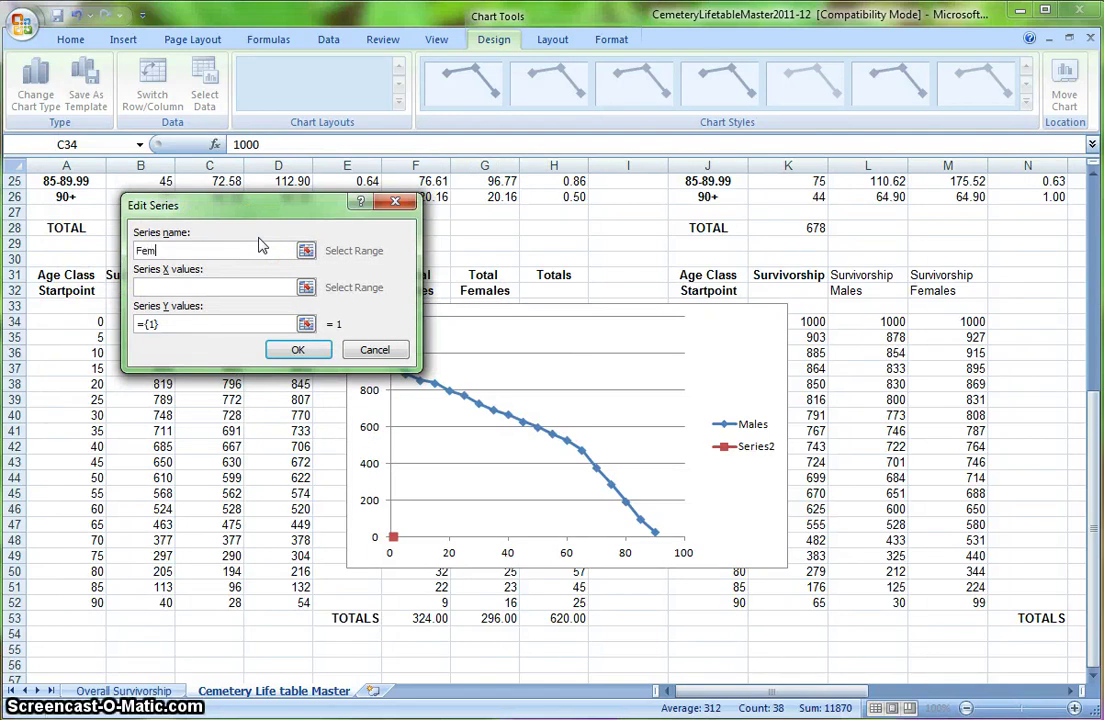
click(260, 245)
text(Females)
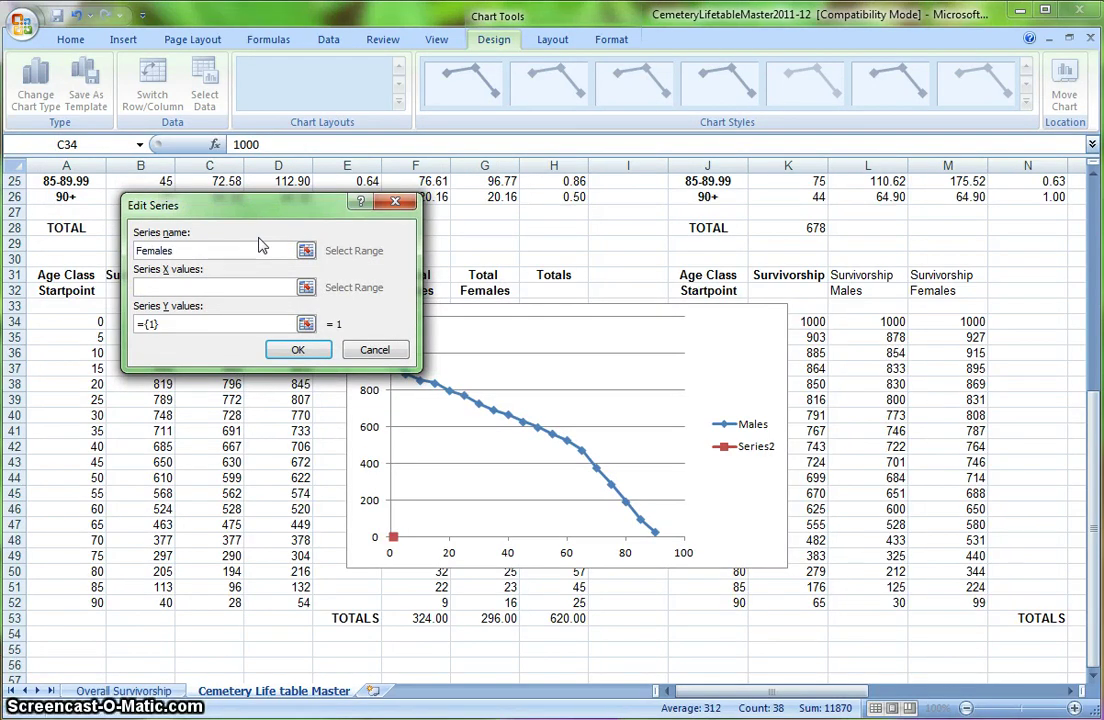
drag(230, 213, 462, 179)
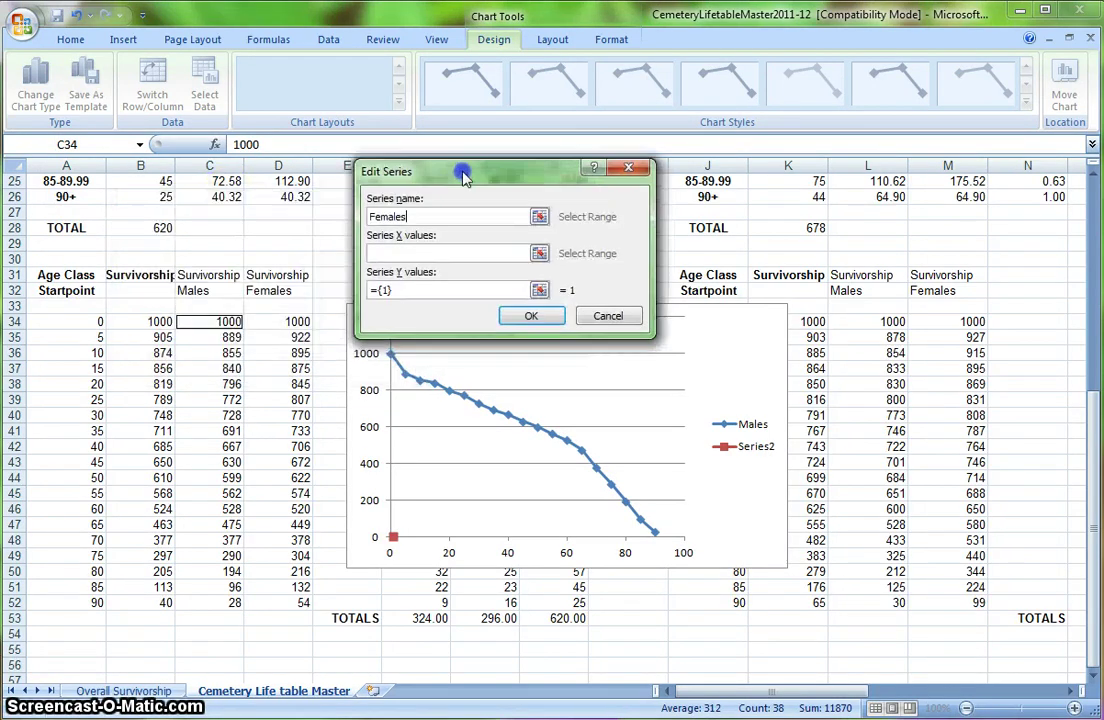
click(472, 182)
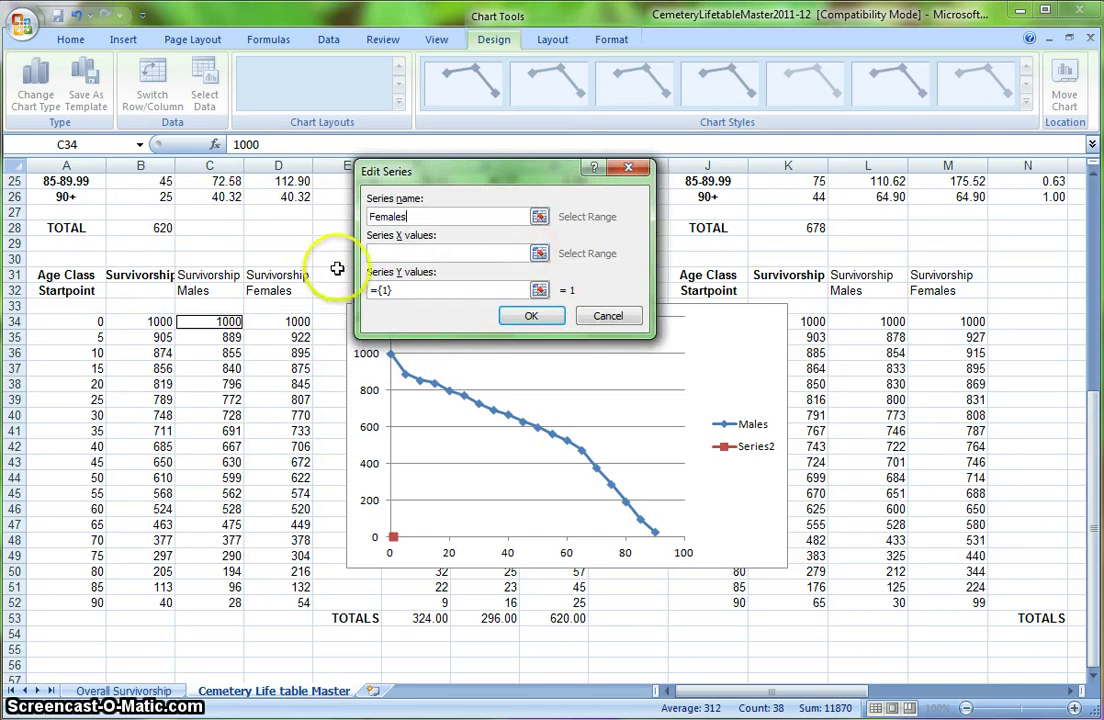
Step: Set the Females series X values to A34:A52 and Y values to D34:D52, then confirm
click(539, 253)
click(539, 253)
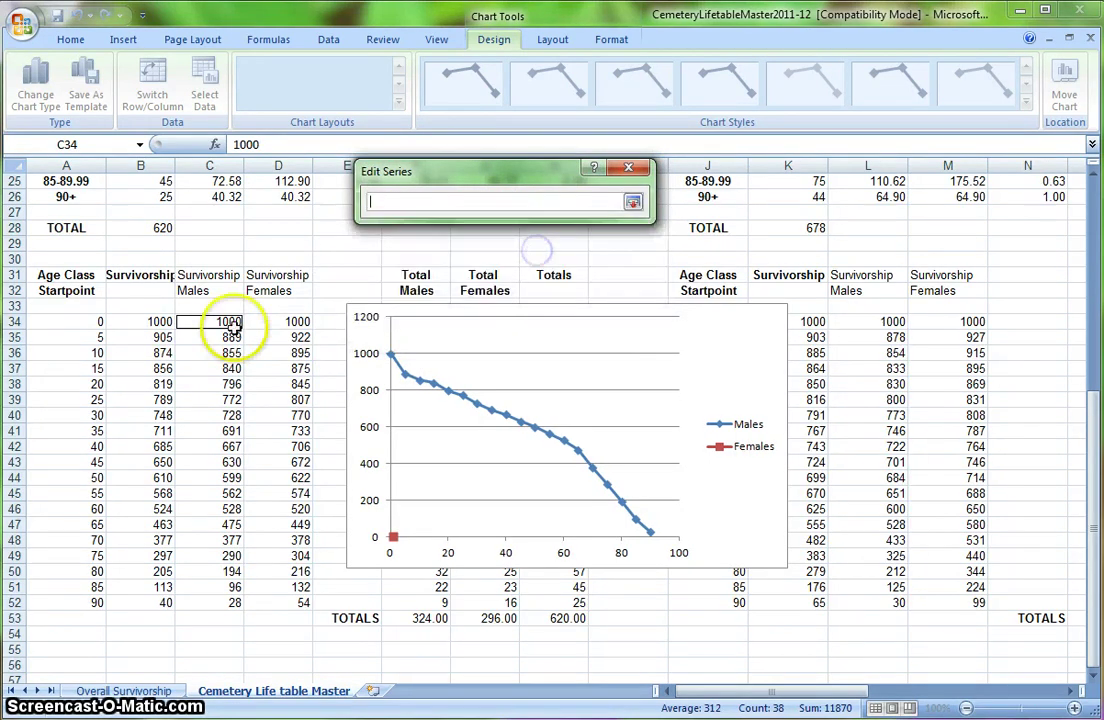
drag(66, 322, 62, 595)
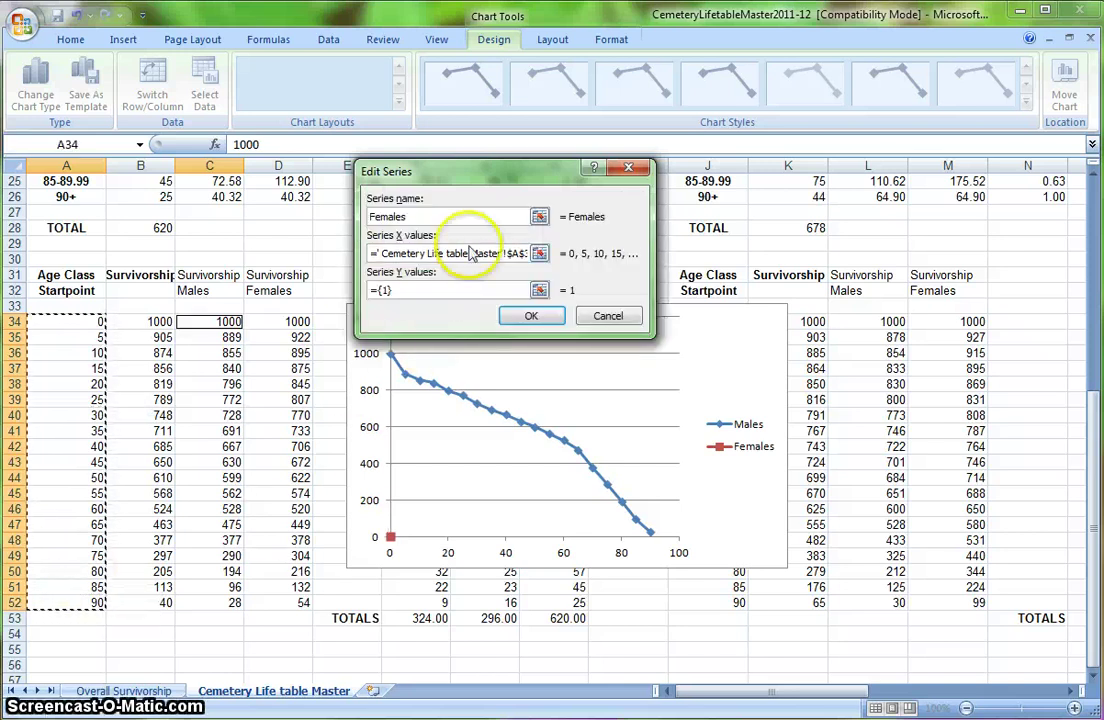
click(538, 290)
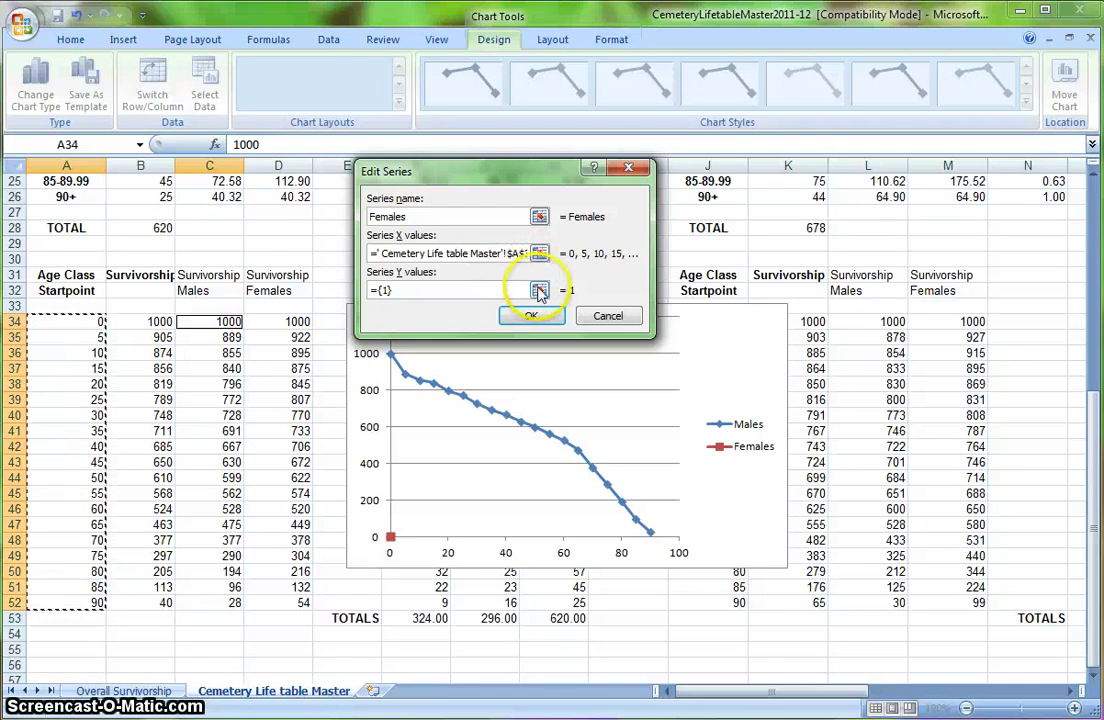
click(538, 290)
drag(300, 322, 269, 604)
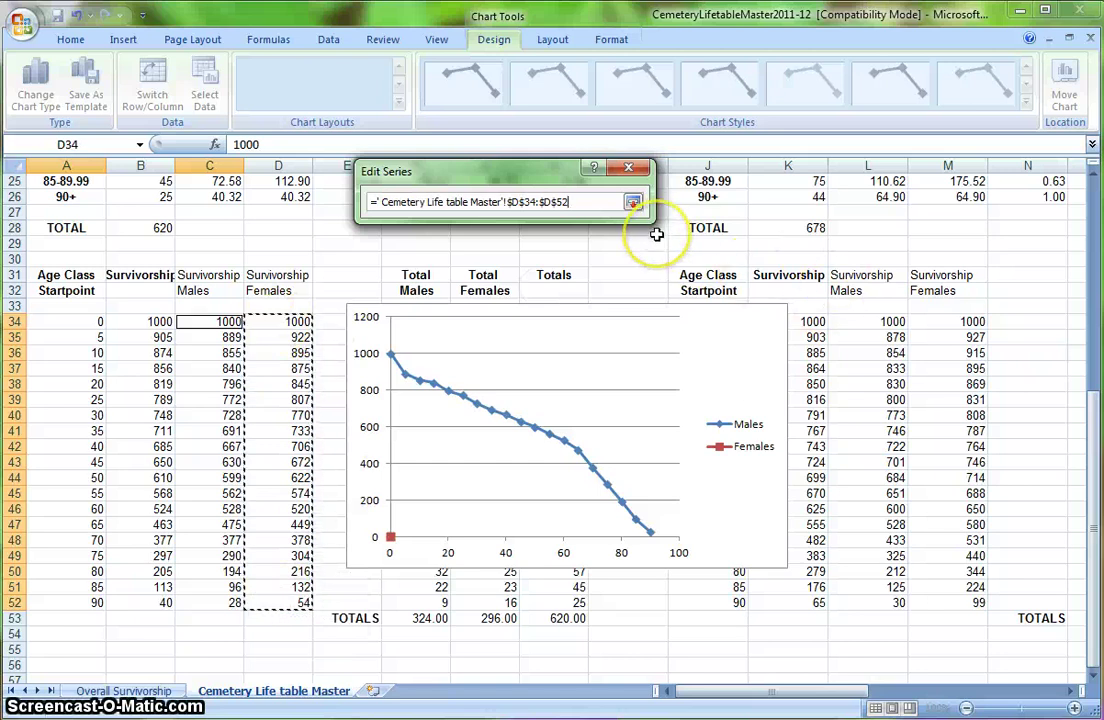
click(632, 202)
click(549, 317)
Step: Close Select Data Source, keeping both the Males and Females series on the chart
click(99, 327)
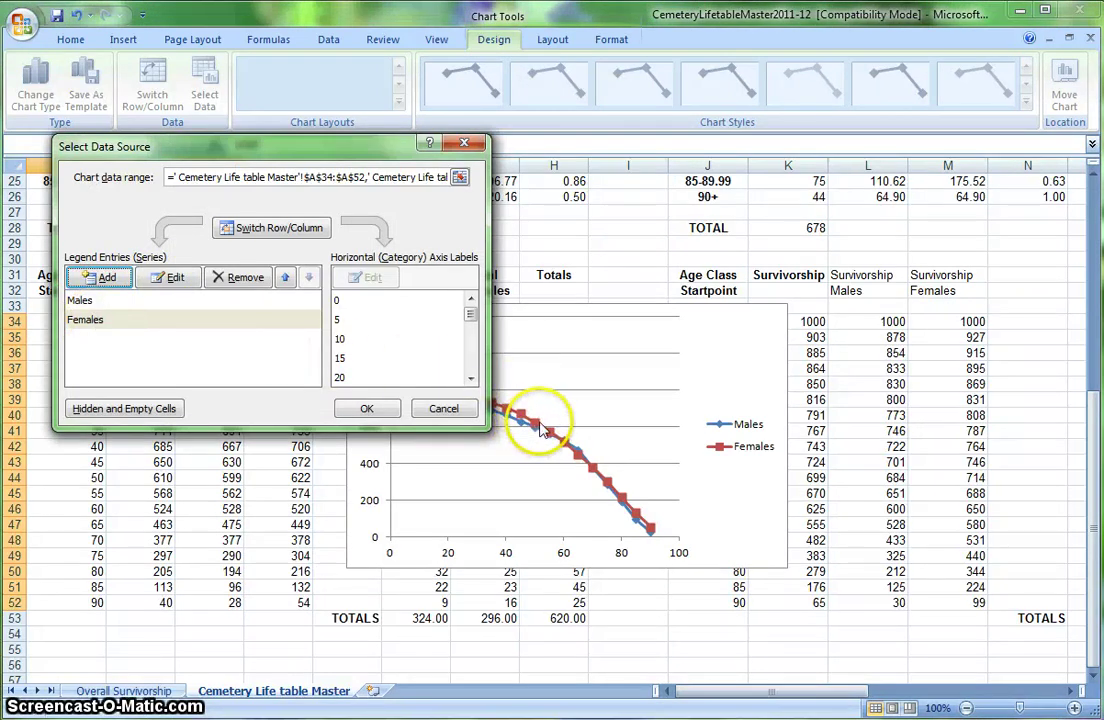
mouse_move(538, 424)
mouse_down()
mouse_move(508, 435)
mouse_move(522, 434)
mouse_up()
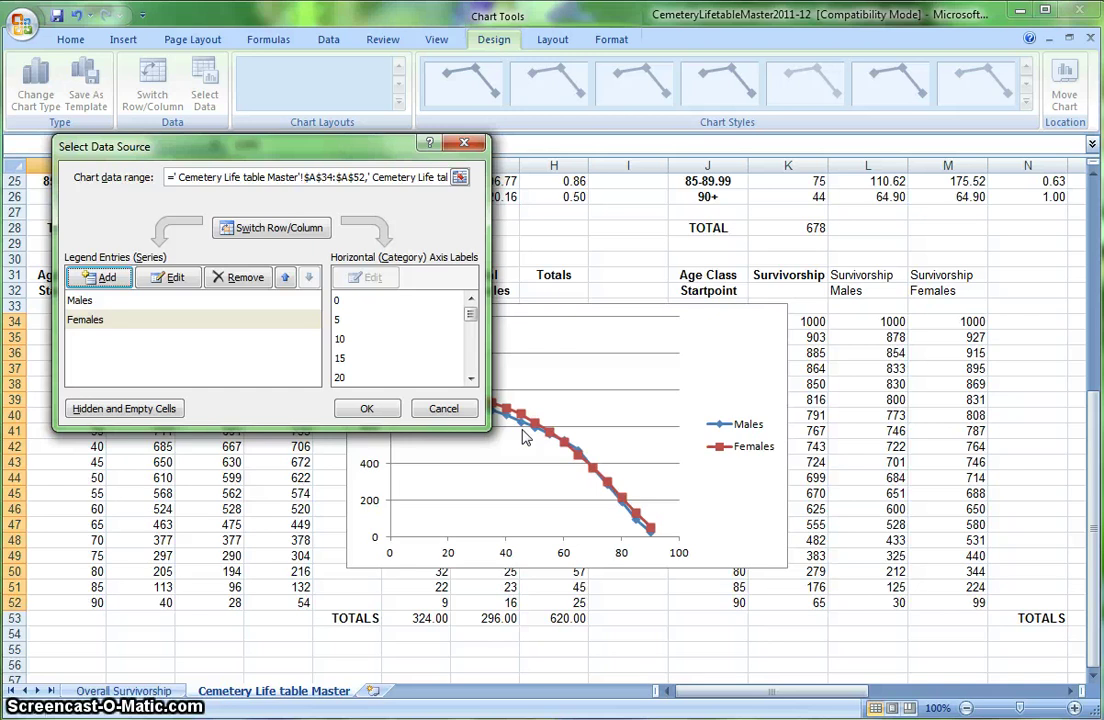
mouse_move(525, 436)
mouse_down()
mouse_move(515, 447)
mouse_move(450, 418)
mouse_move(381, 419)
mouse_move(338, 389)
mouse_move(357, 414)
mouse_up()
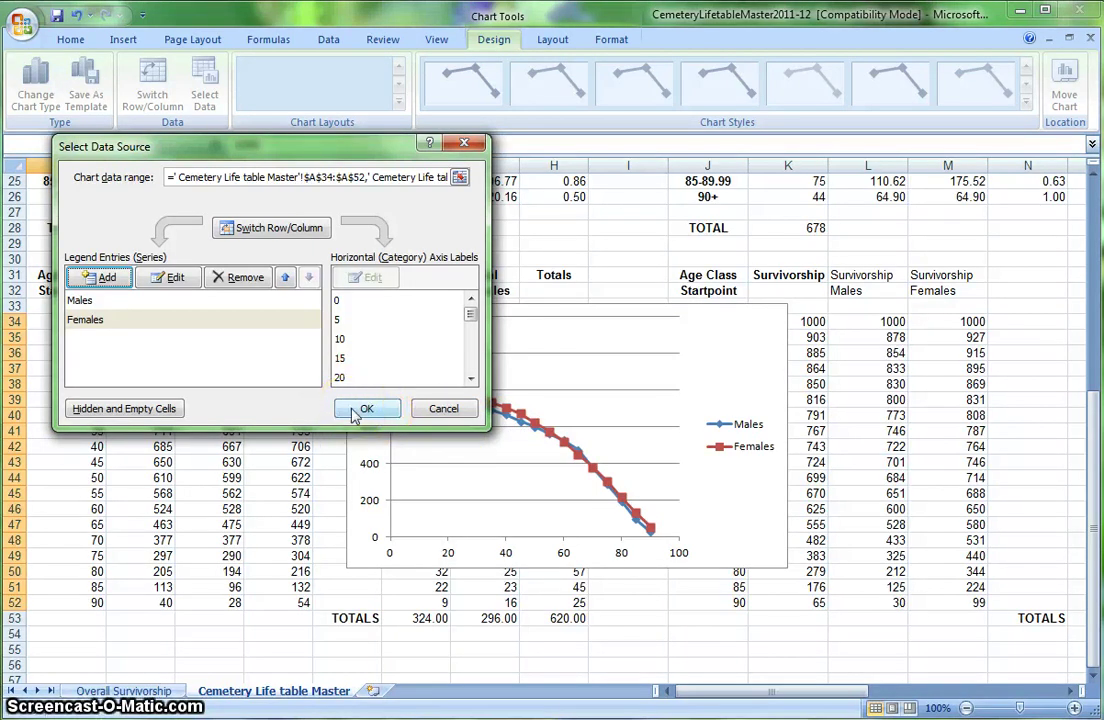
click(360, 409)
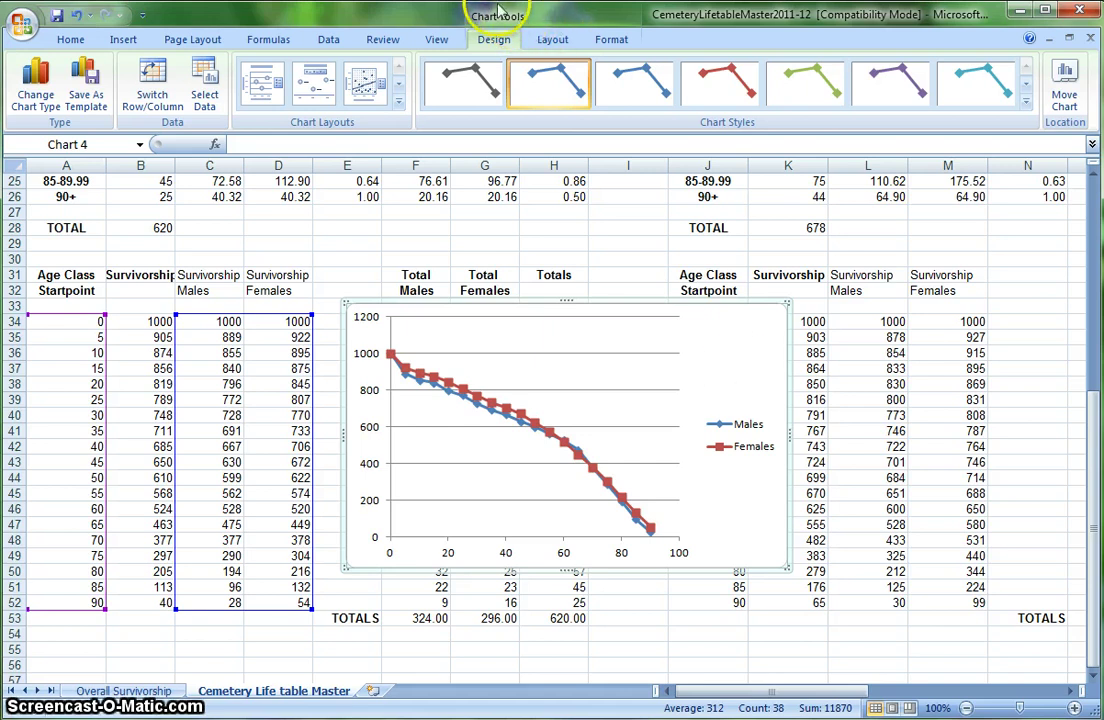
Step: Apply Layout 1 and title the chart 'Gender Survivorship in Groton, MA, for People Born pre-1820'
click(258, 90)
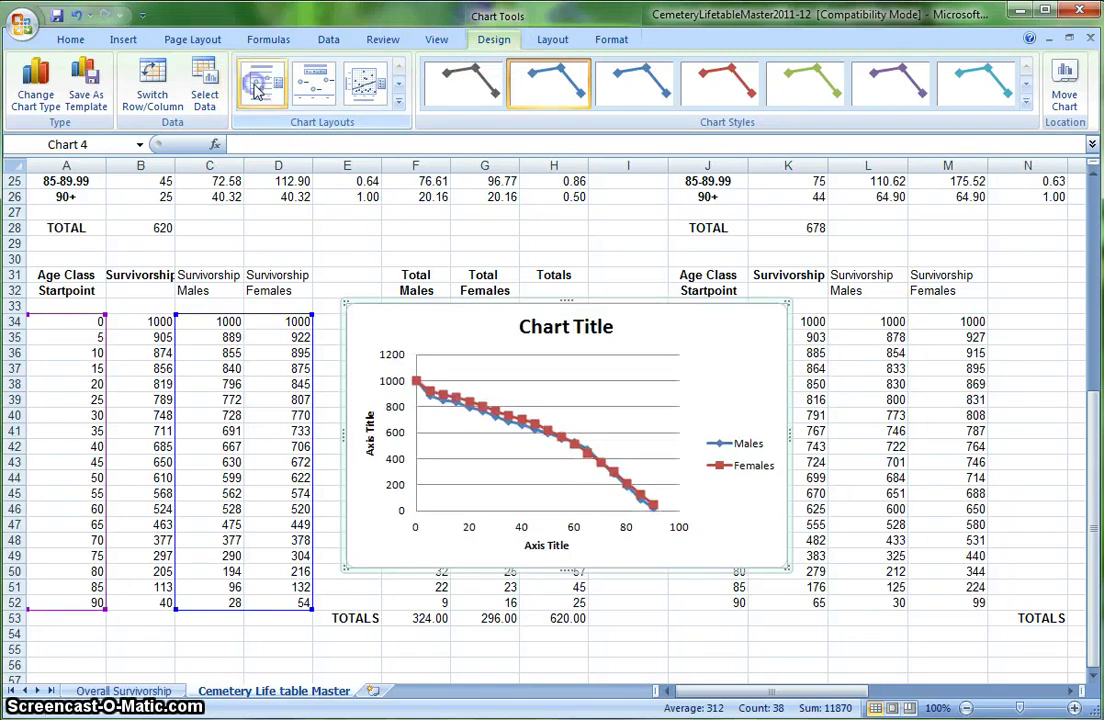
click(605, 328)
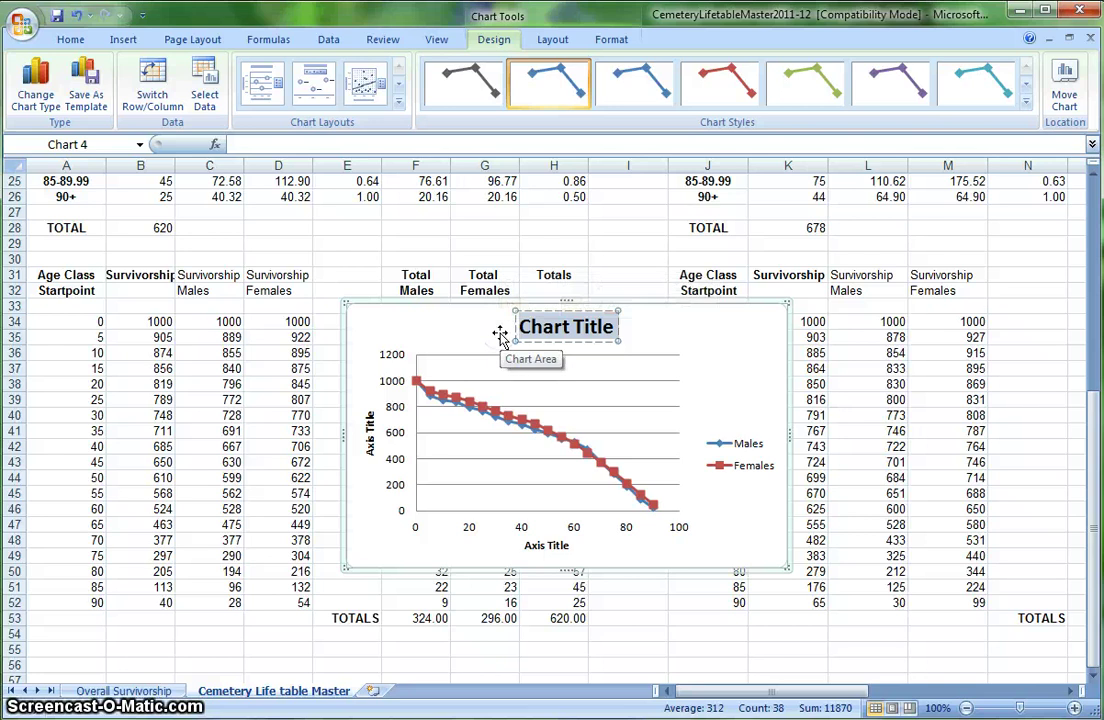
text(Gender)
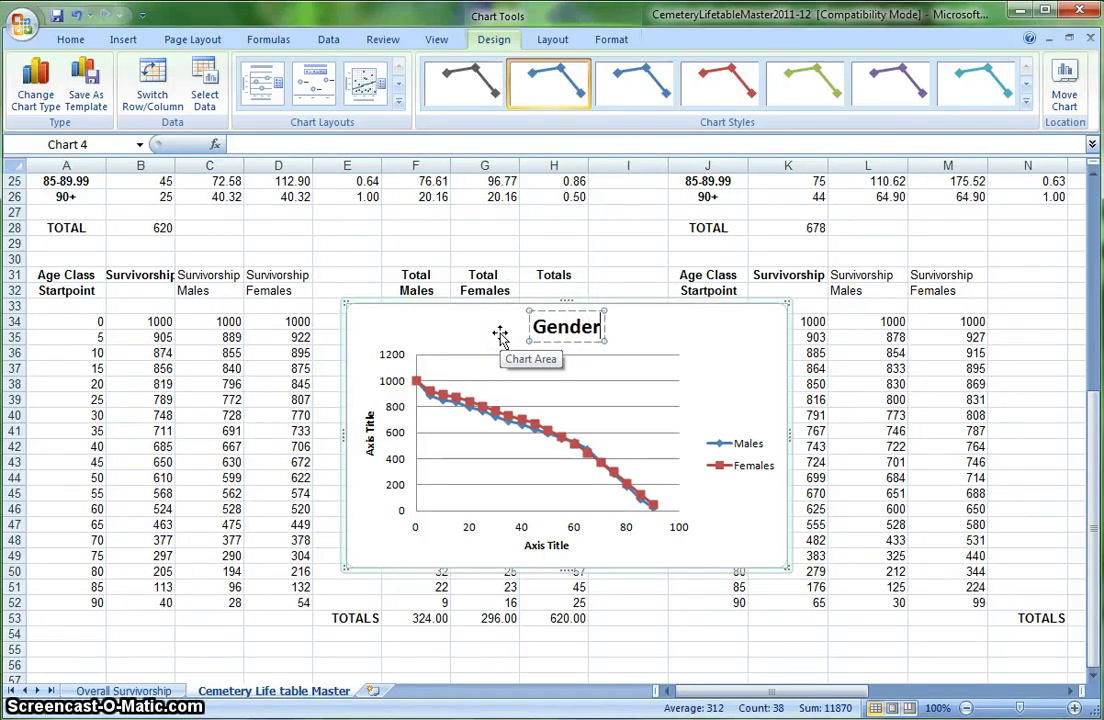
text( Survivorship in Groton, MA)
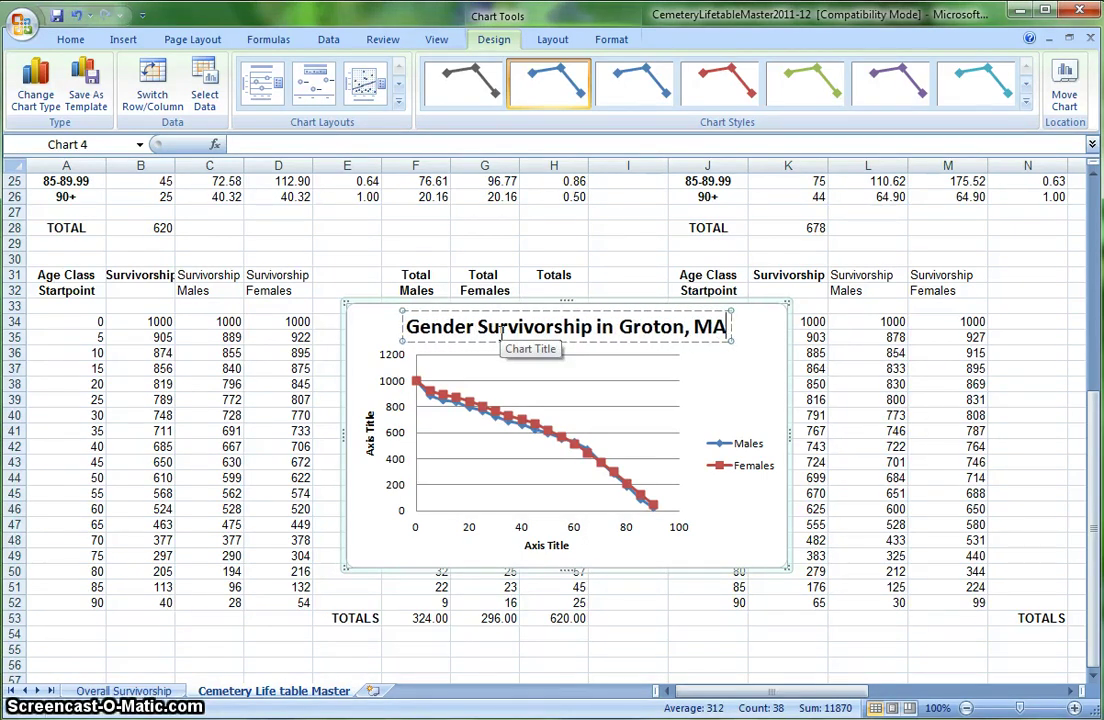
text(, for Peop)
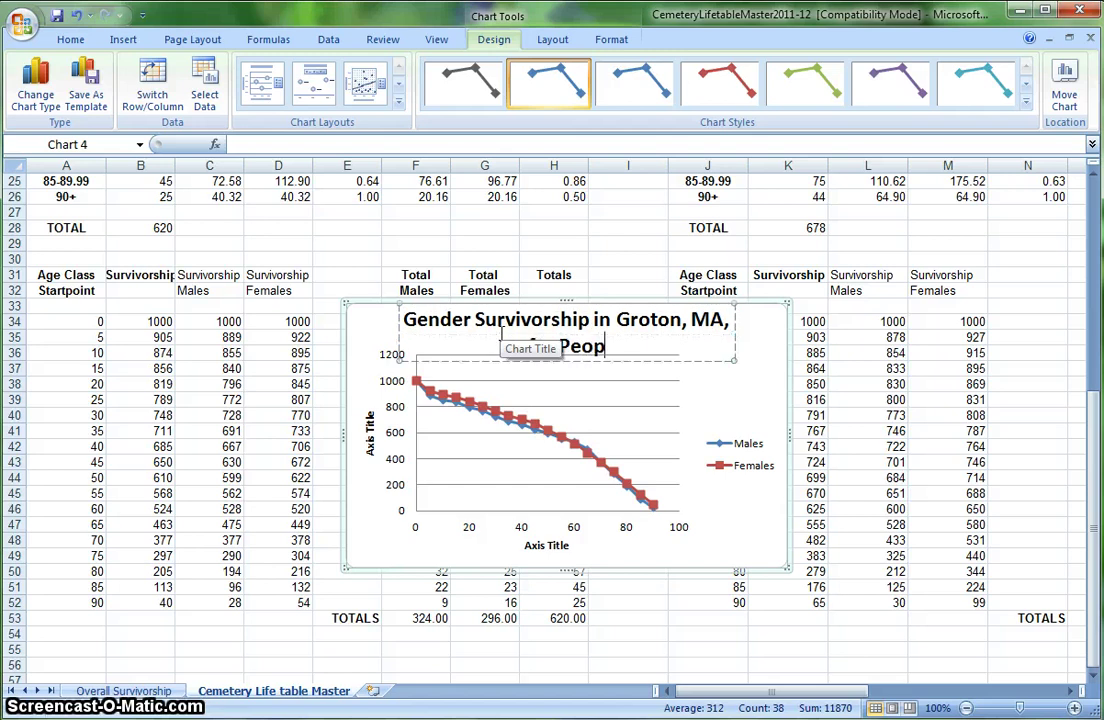
text(le b)
key(BackSpace)
text(Bord)
key(BackSpace)
text(n pre-1)
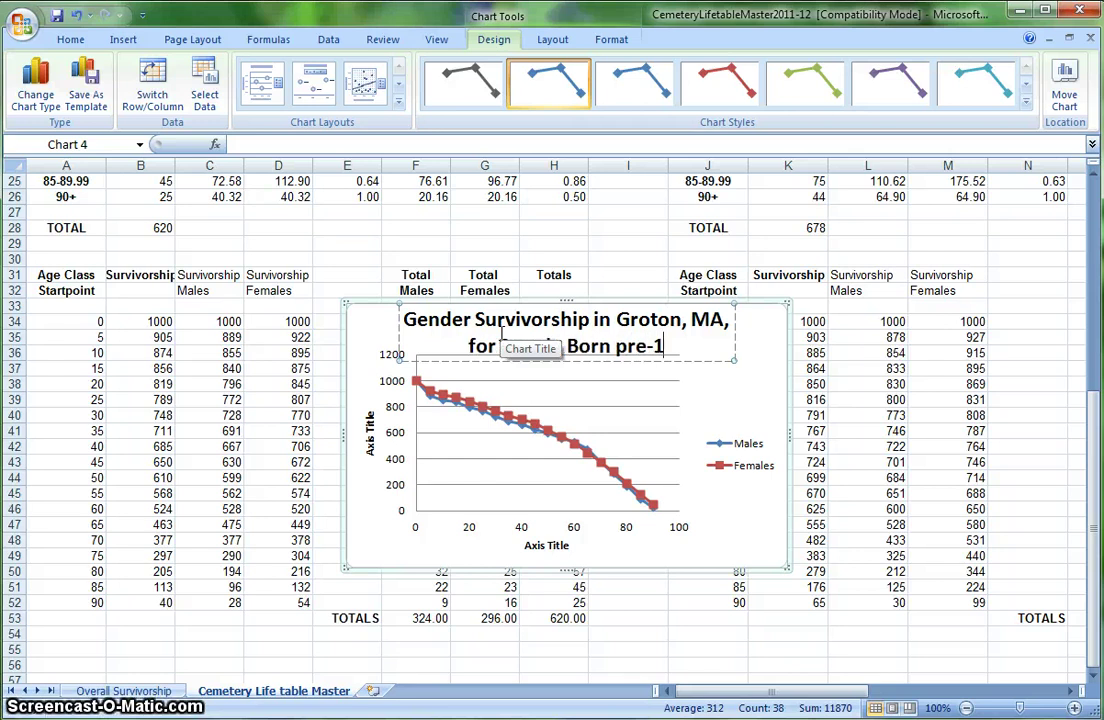
text(820)
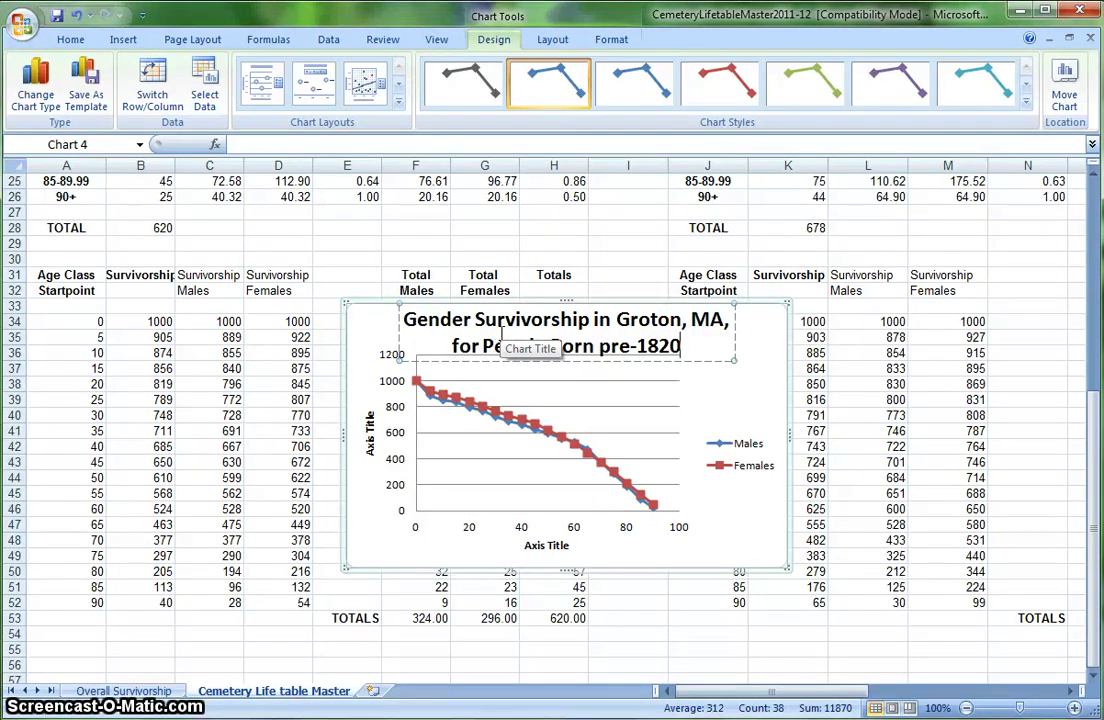
click(754, 367)
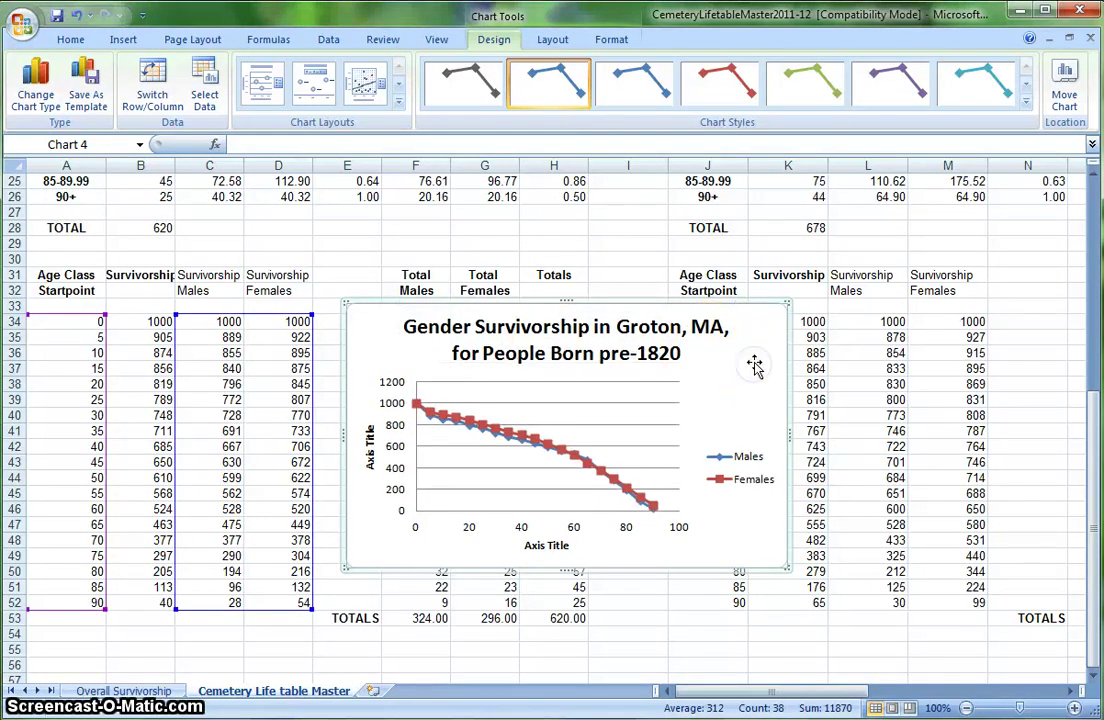